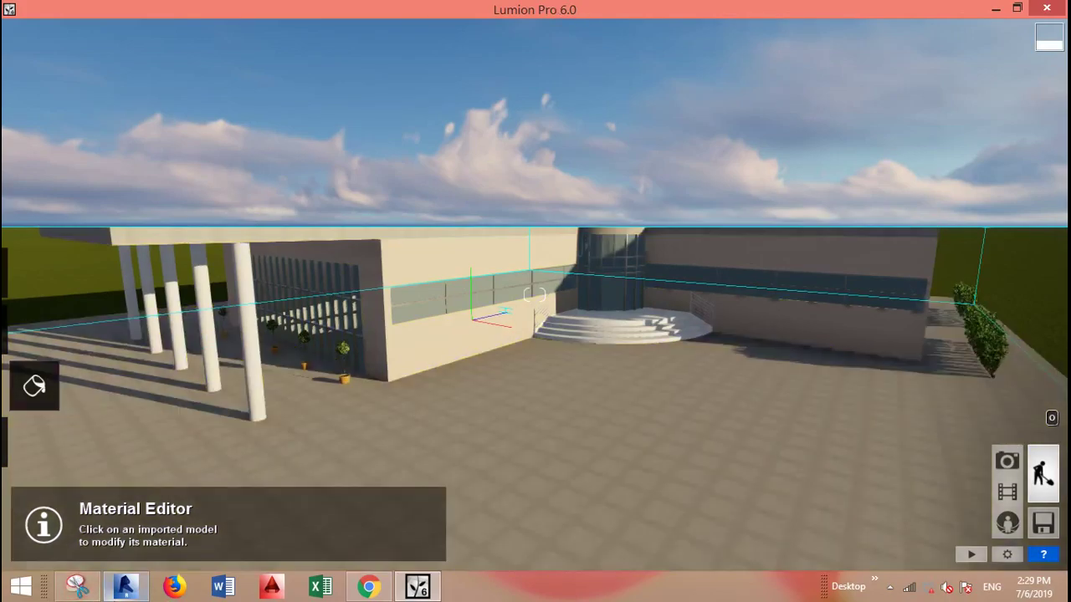
Switch to Revit and, in the Level 1 floor plan, open the large site floor's boundary for editing
left_click(126, 587)
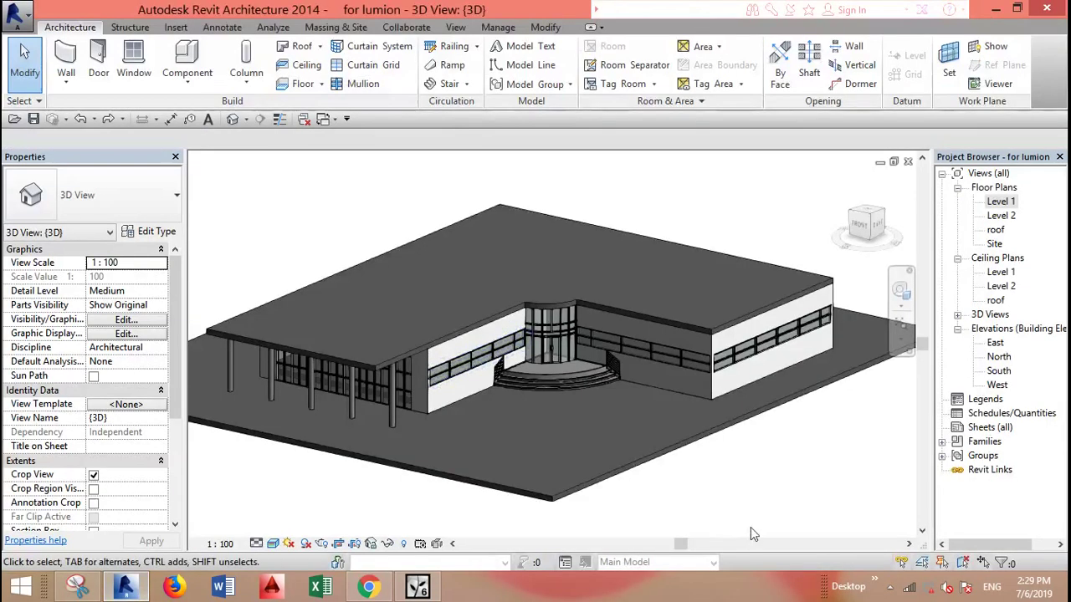
double_click(1002, 204)
scroll(507, 354, "up", 2)
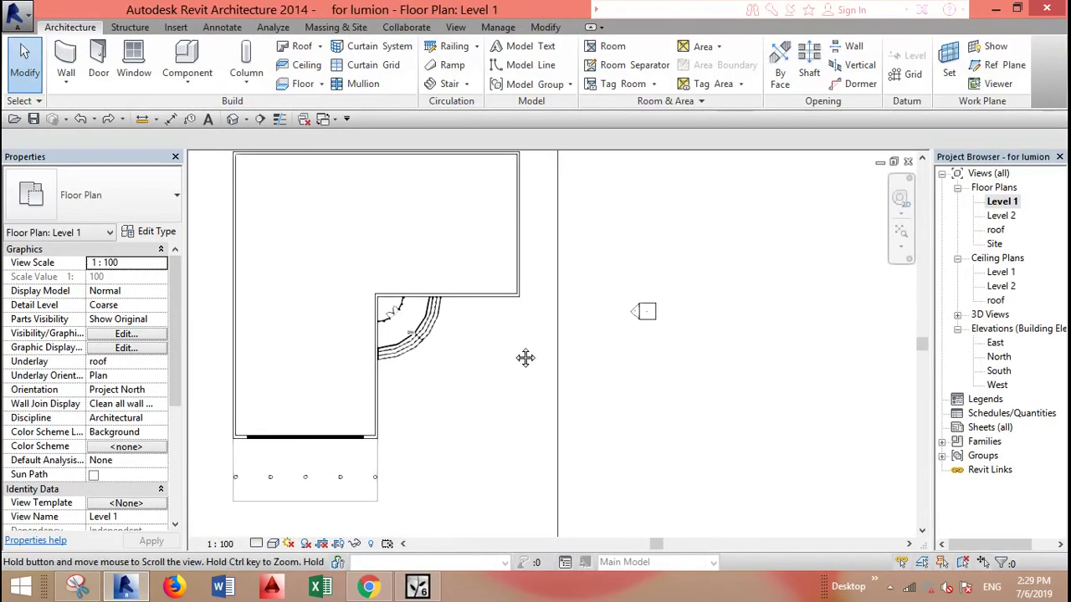
scroll(586, 251, "down", 1)
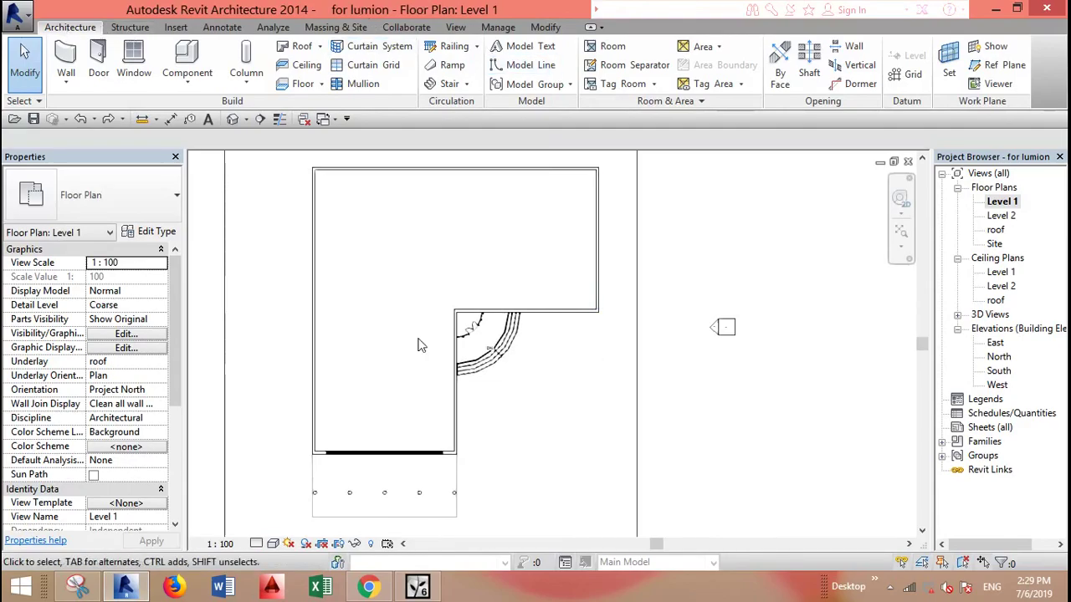
left_click(637, 431)
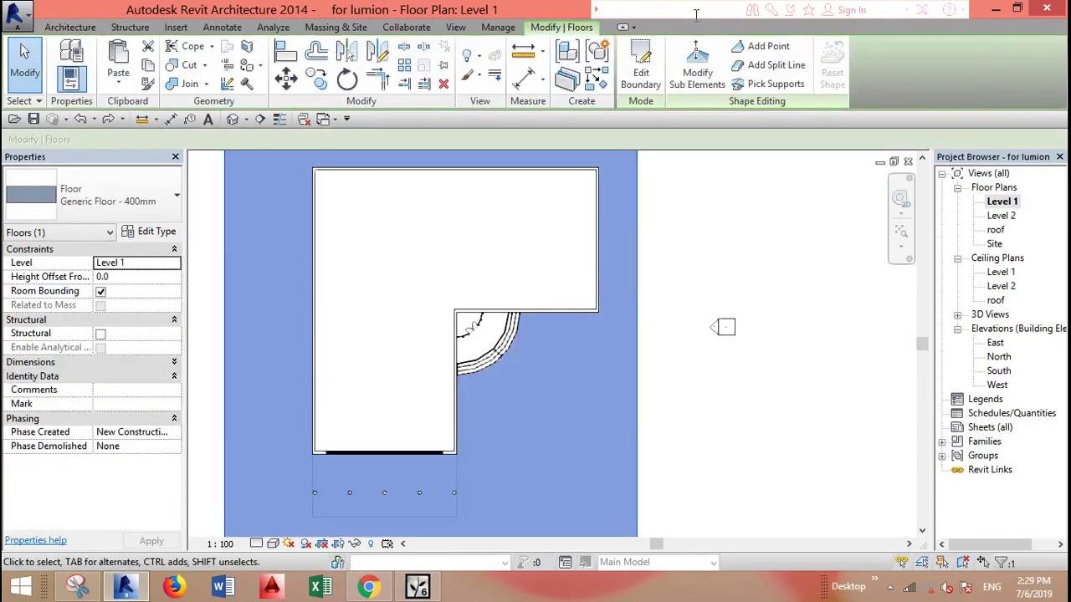
left_click(641, 67)
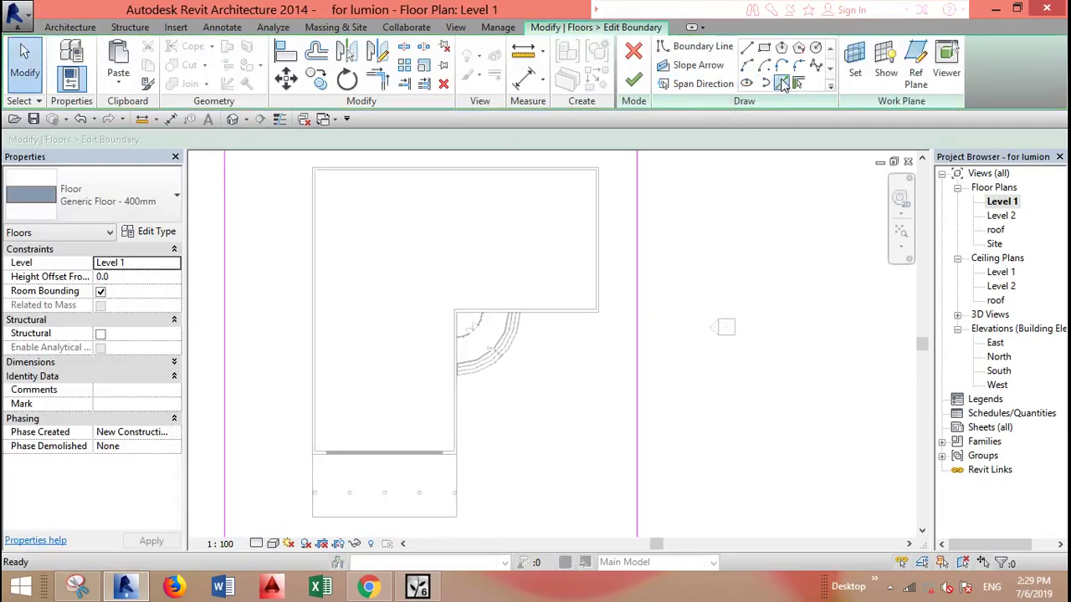
Add boundary lines offset 2000 outward from the entrance steps' outer arc and from the two walls meeting at the entrance corner
scroll(501, 343, "up", 1)
scroll(500, 343, "up", 1)
double_click(59, 139)
type("2000")
left_click(537, 319)
left_click(644, 308)
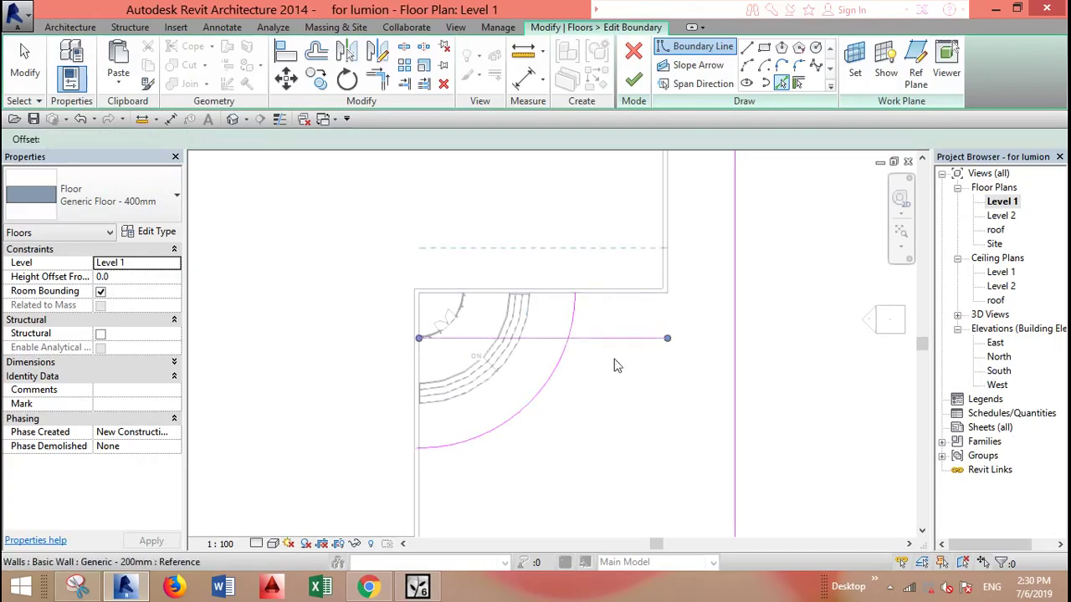
left_click(423, 490)
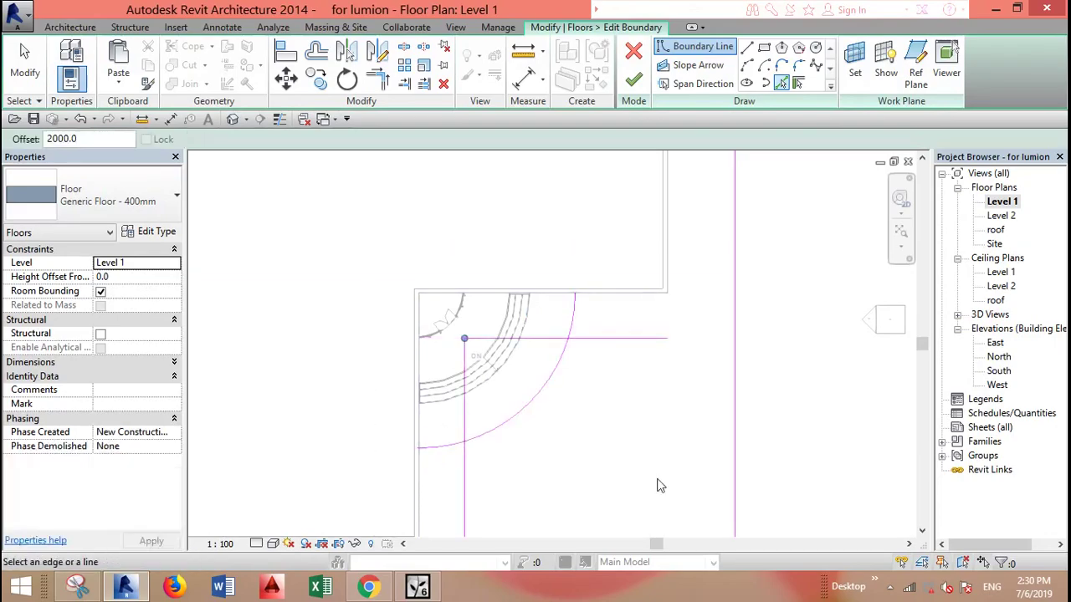
Draw a diagonal boundary line with zero offset from the middle of the steps' outer arc outward across the plaza
left_click(748, 52)
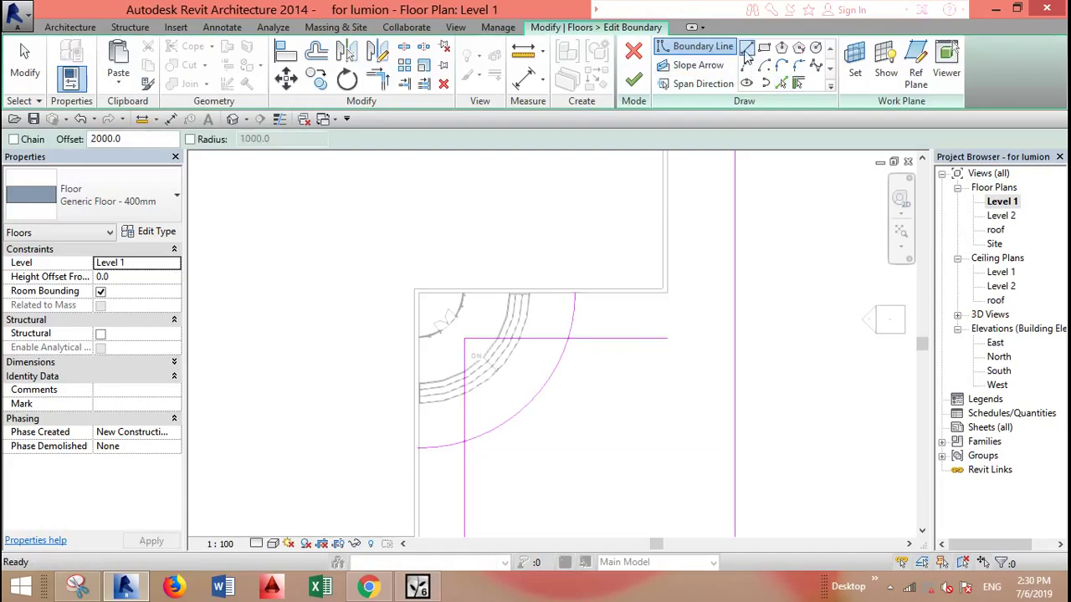
key("Escape")
key("Escape")
left_click(747, 48)
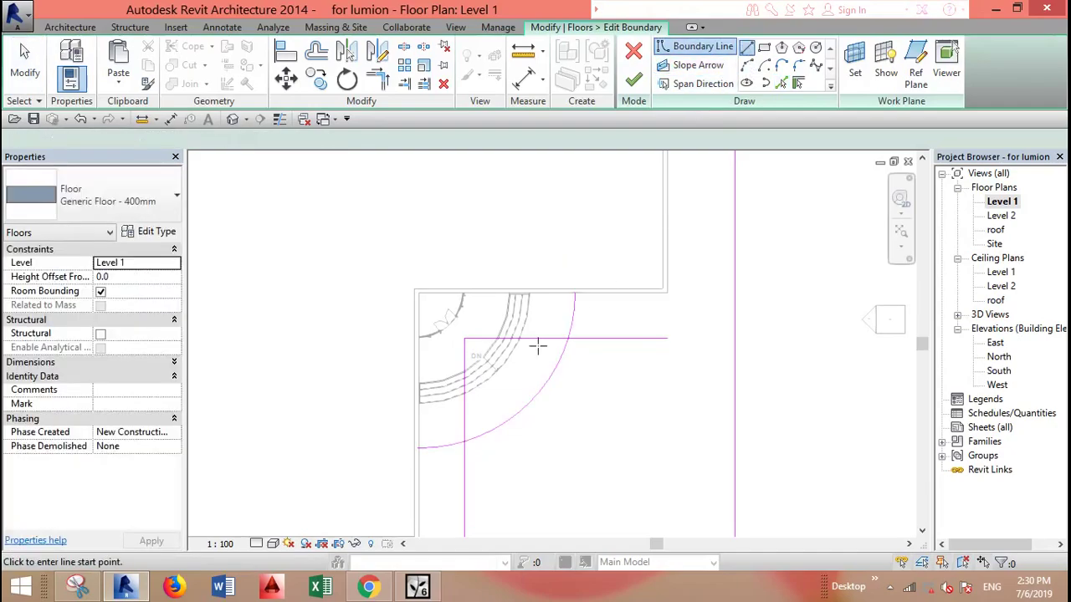
left_click(497, 370)
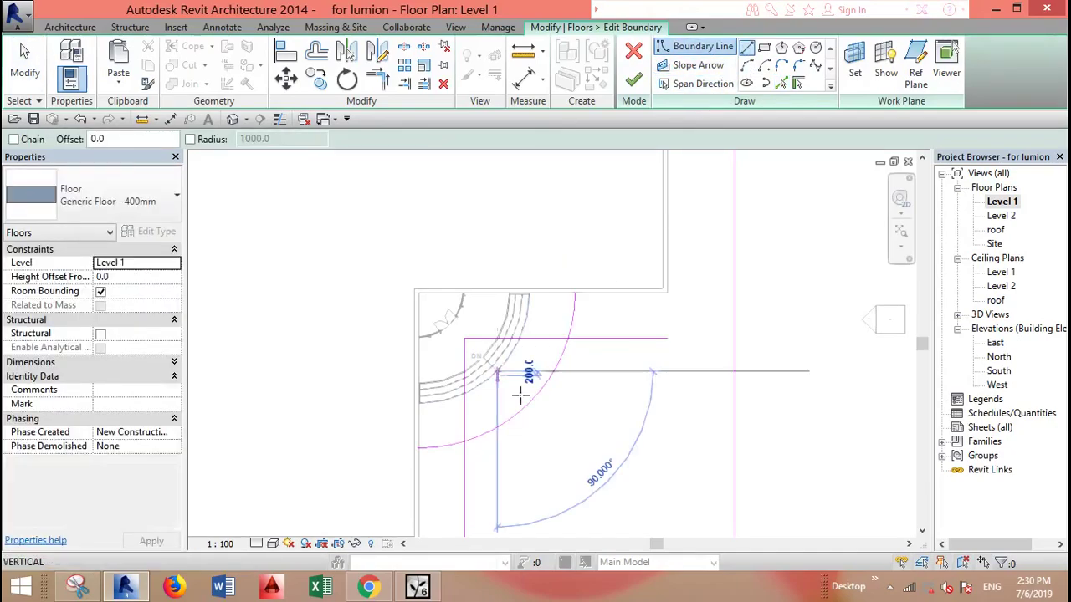
left_click(641, 511)
key("Escape")
key("Escape")
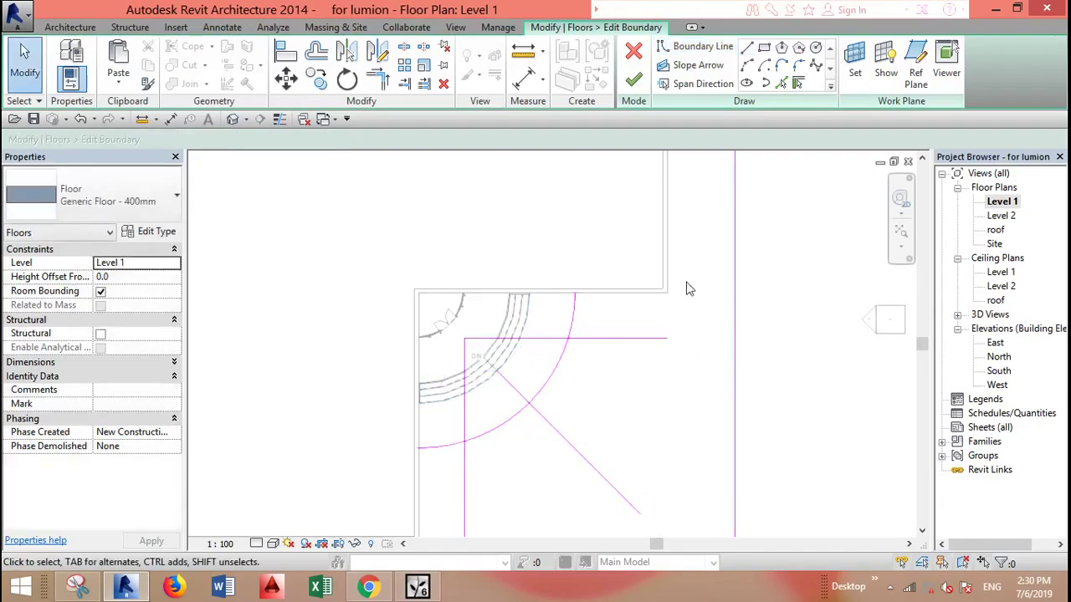
Add boundary lines with zero offset along the outer faces of the building's east end wall and south end wall
left_click(780, 83)
left_click(669, 275)
scroll(481, 390, "down", 1)
middle_click_drag(482, 390, 498, 252)
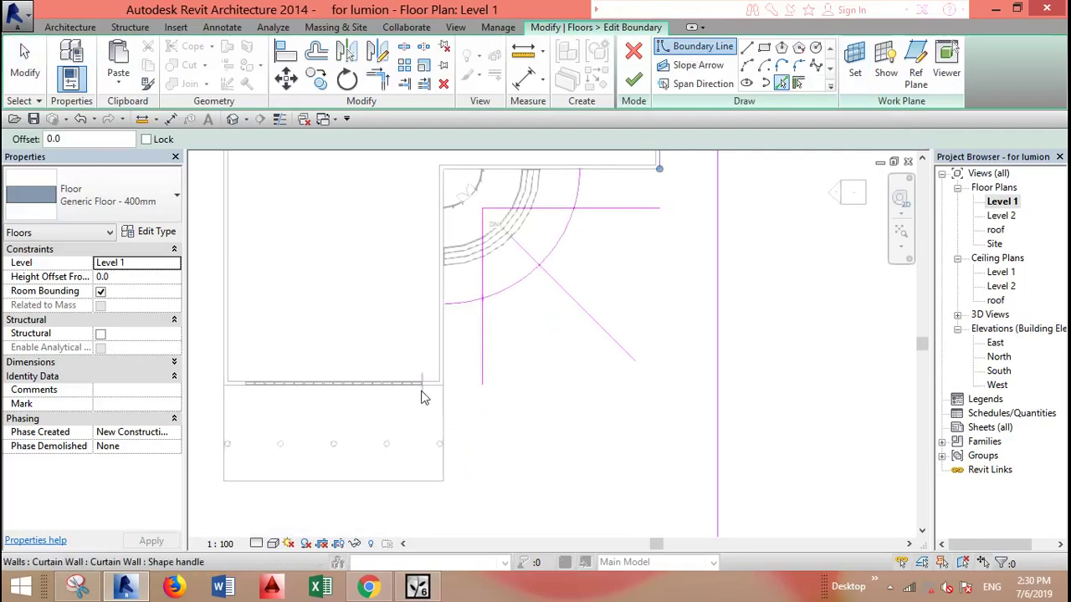
left_click(434, 389)
scroll(524, 235, "up", 1)
Split the offset arc at the diagonal and trim the sketch lines into two closed loops, one on each side of the diagonal path
key("s")
key("l")
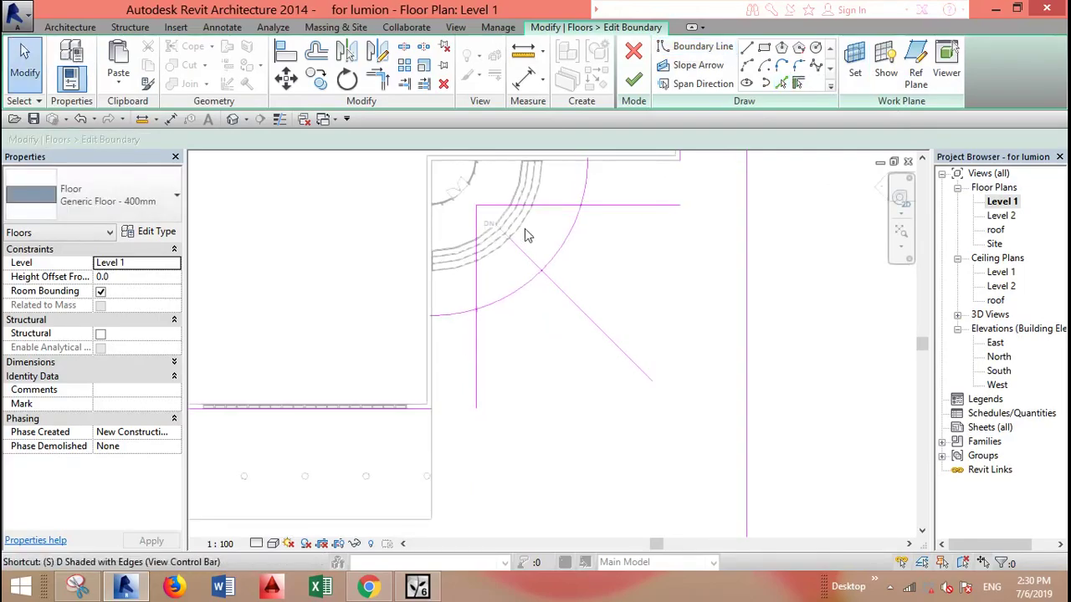
left_click(542, 270)
key("Escape")
key("t")
key("r")
left_click(567, 240)
Copy the lines of both closed loops and finish the site floor's boundary edit
left_click_drag(694, 184, 454, 499)
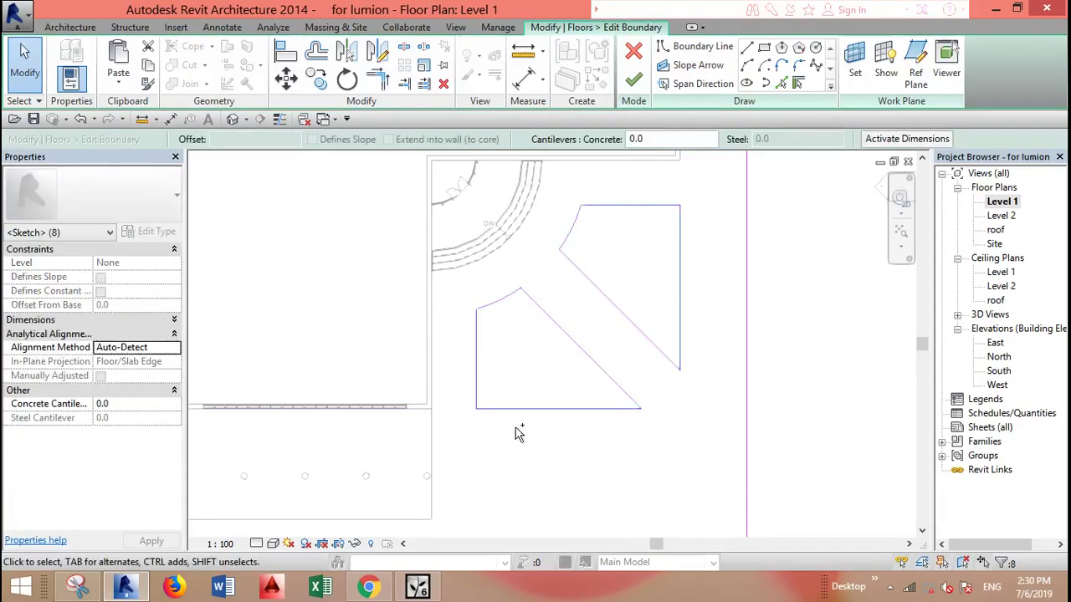
left_click(636, 82)
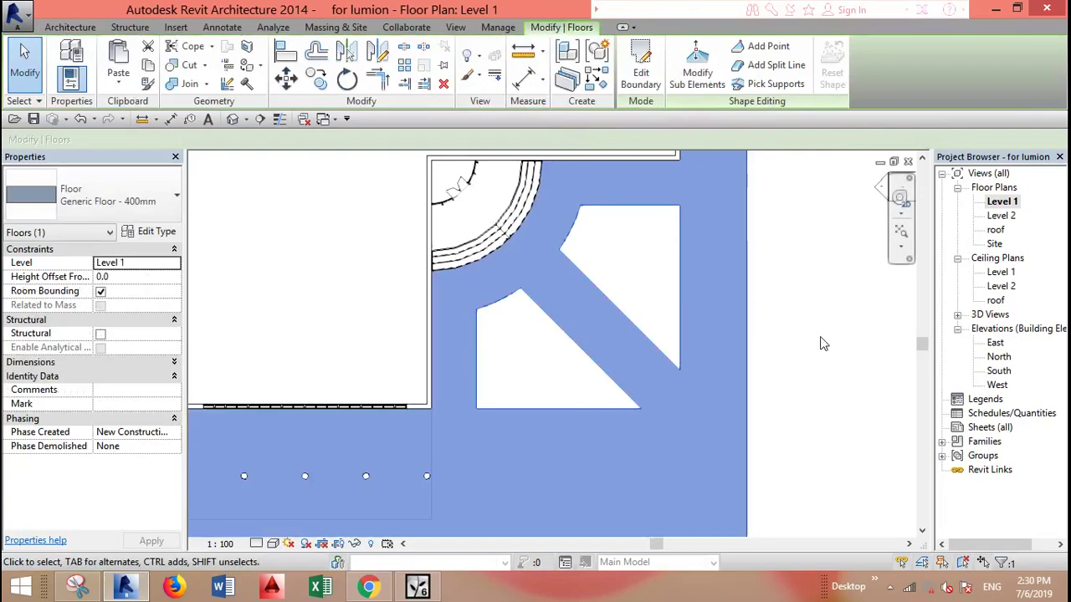
left_click(817, 338)
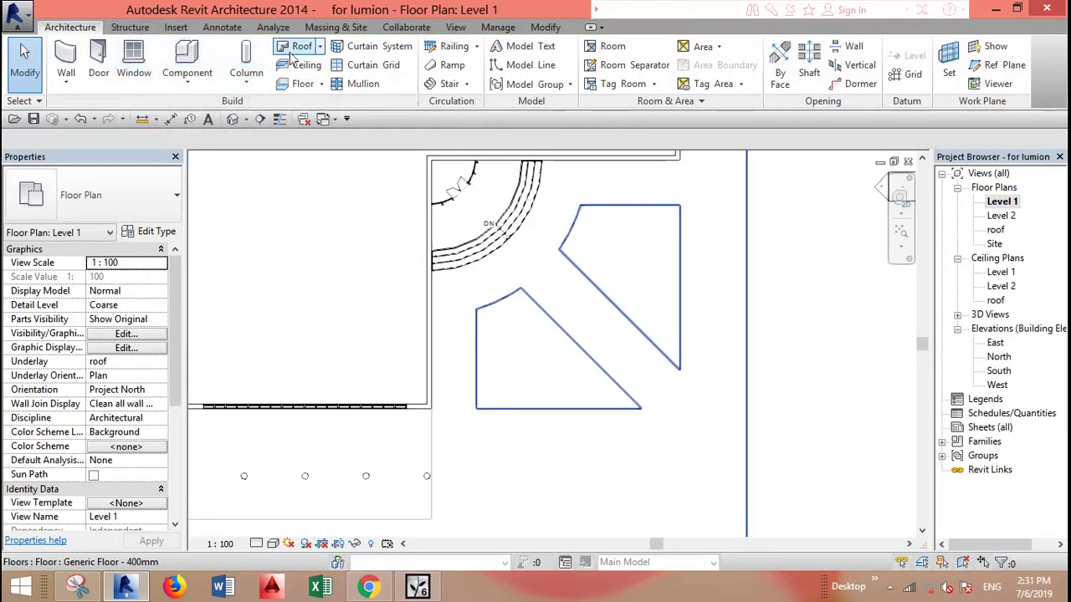
Start a new floor on Level 1 and duplicate the Generic Floor - 400mm type as "grass" for it
left_click(297, 85)
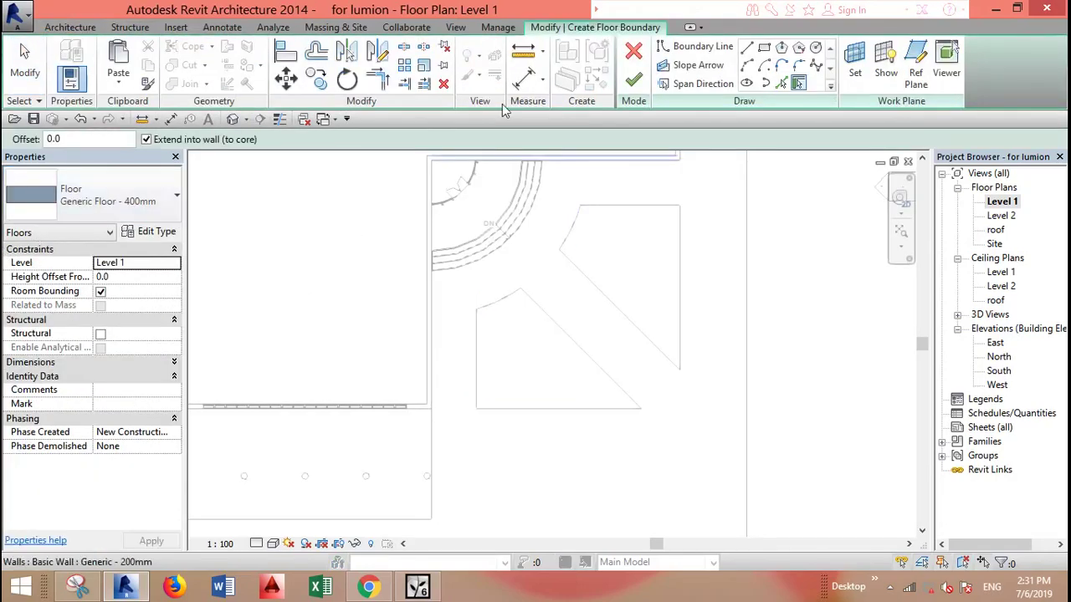
left_click(118, 207)
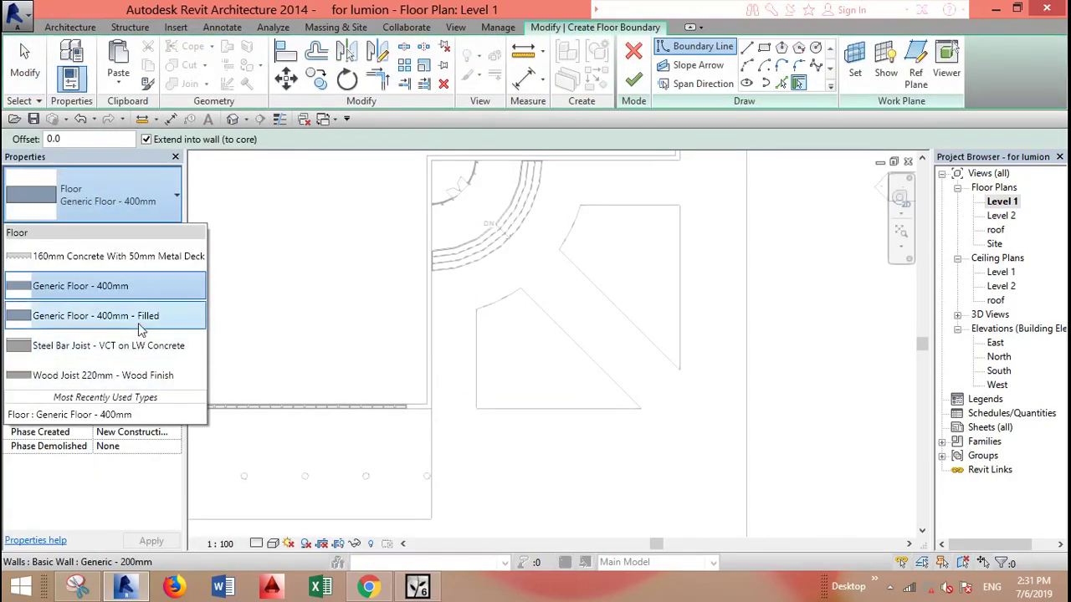
left_click(145, 288)
left_click(150, 231)
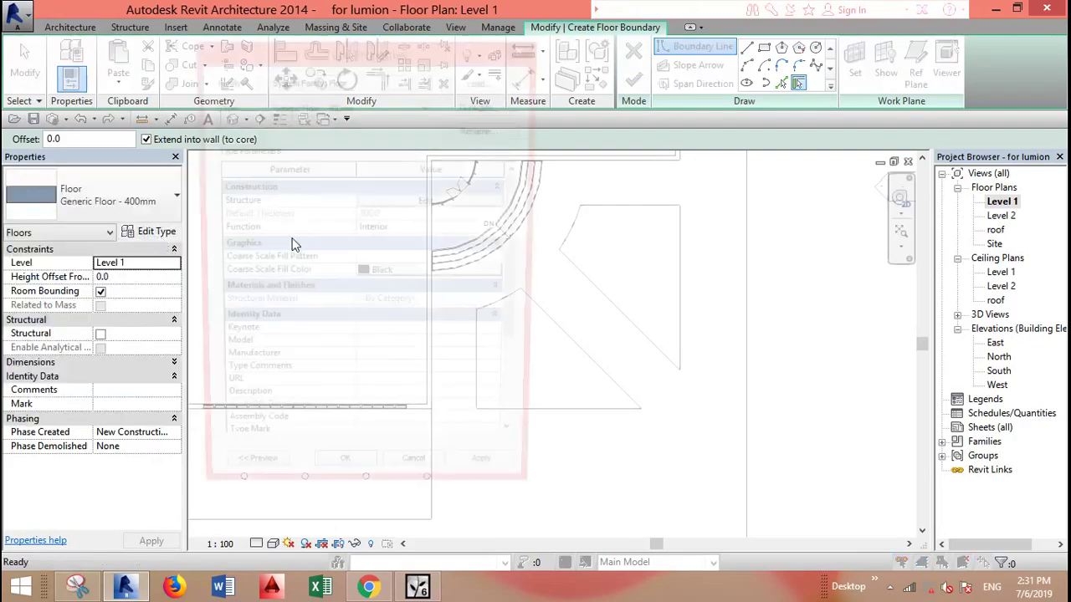
left_click(485, 105)
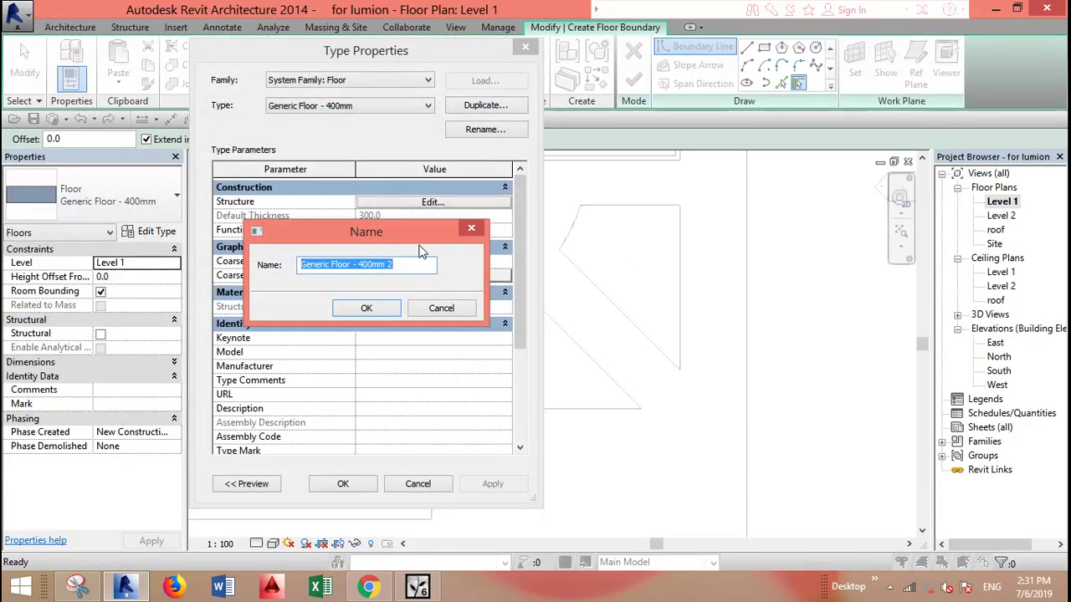
type("grass")
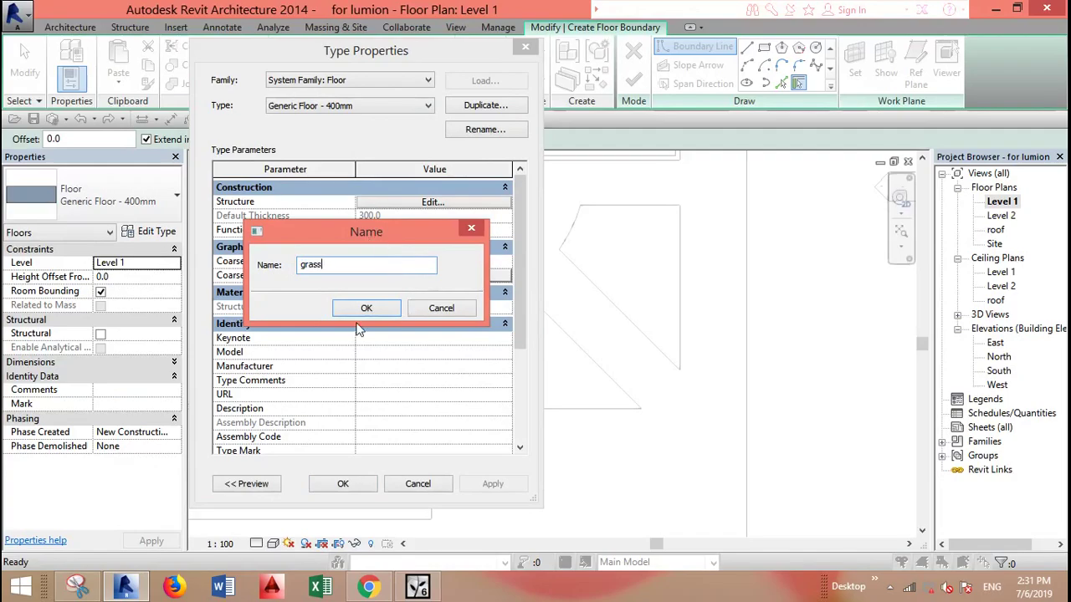
left_click(366, 308)
left_click(342, 482)
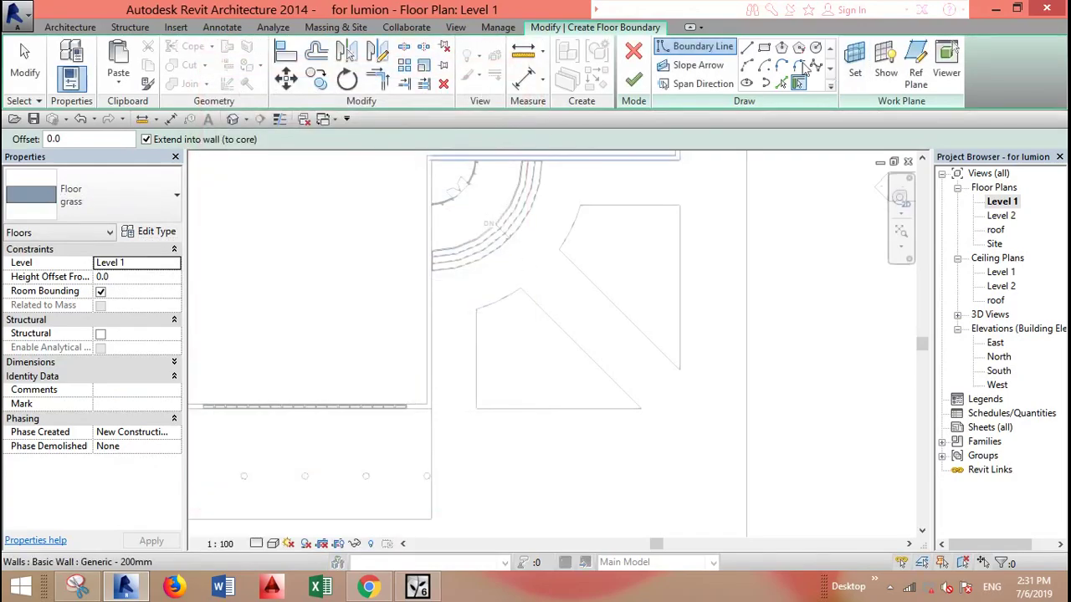
Paste the copied loops aligned to the current view as the grass floor's boundary and finish the floor
left_click(780, 82)
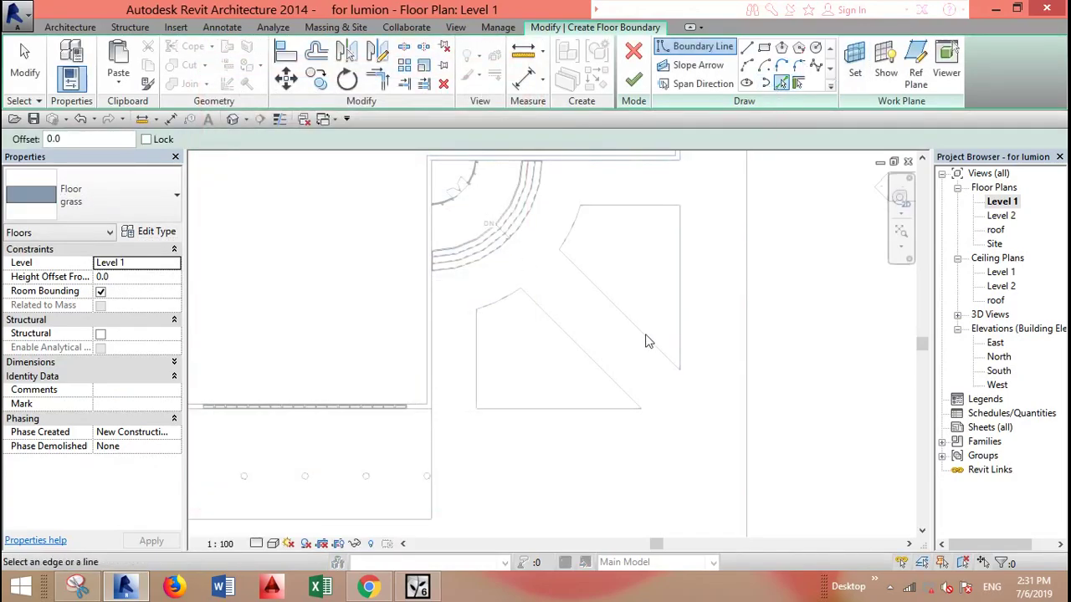
left_click(118, 77)
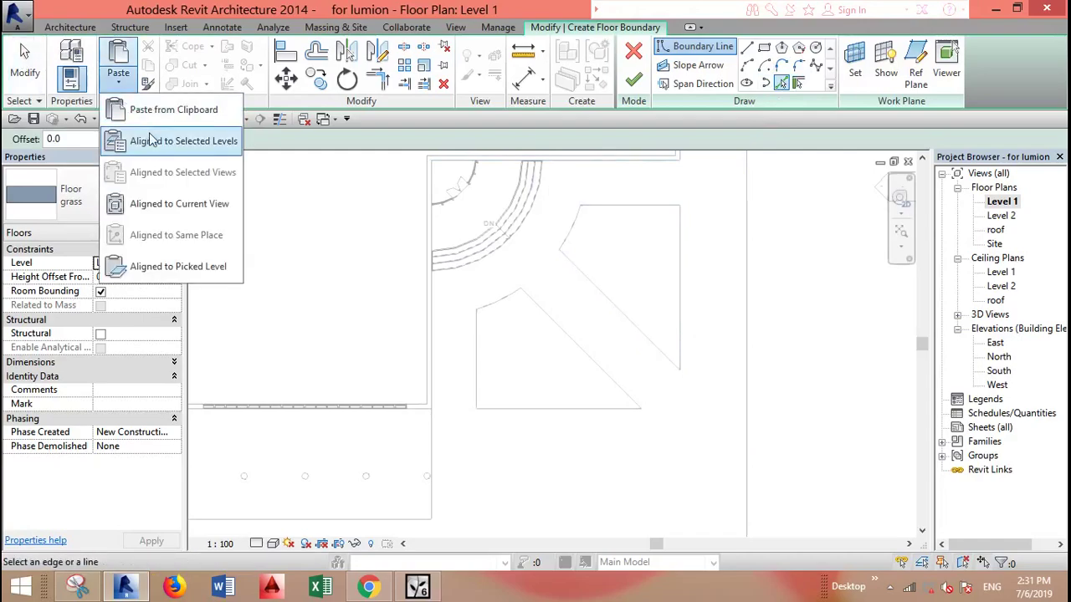
left_click(219, 205)
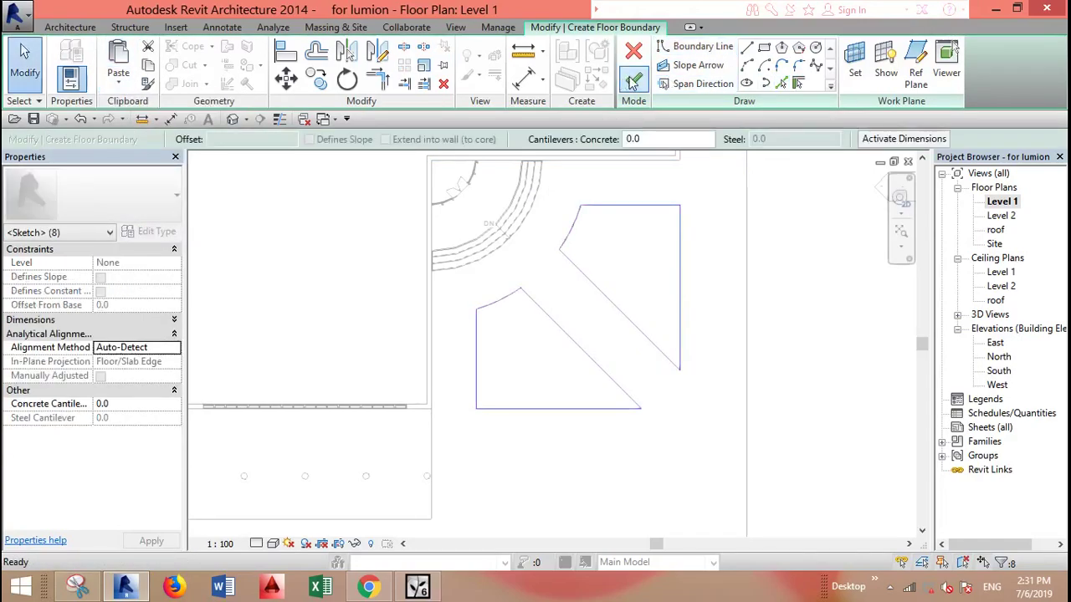
left_click(633, 81)
key("Escape")
Open the default 3D view and check the grass floor's two areas in front of the entrance
left_click(234, 120)
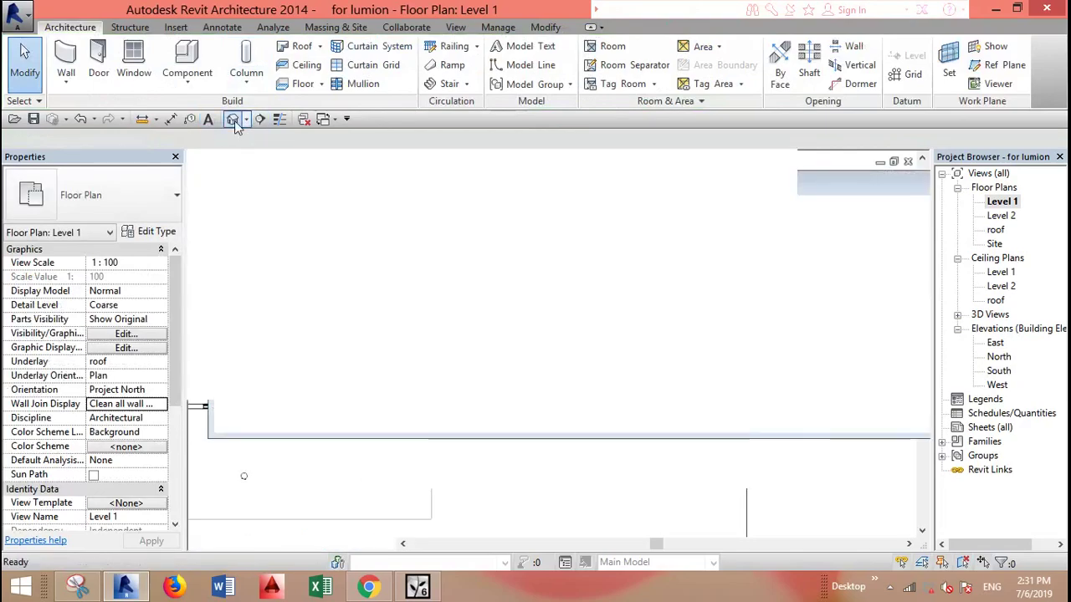
left_click(527, 431)
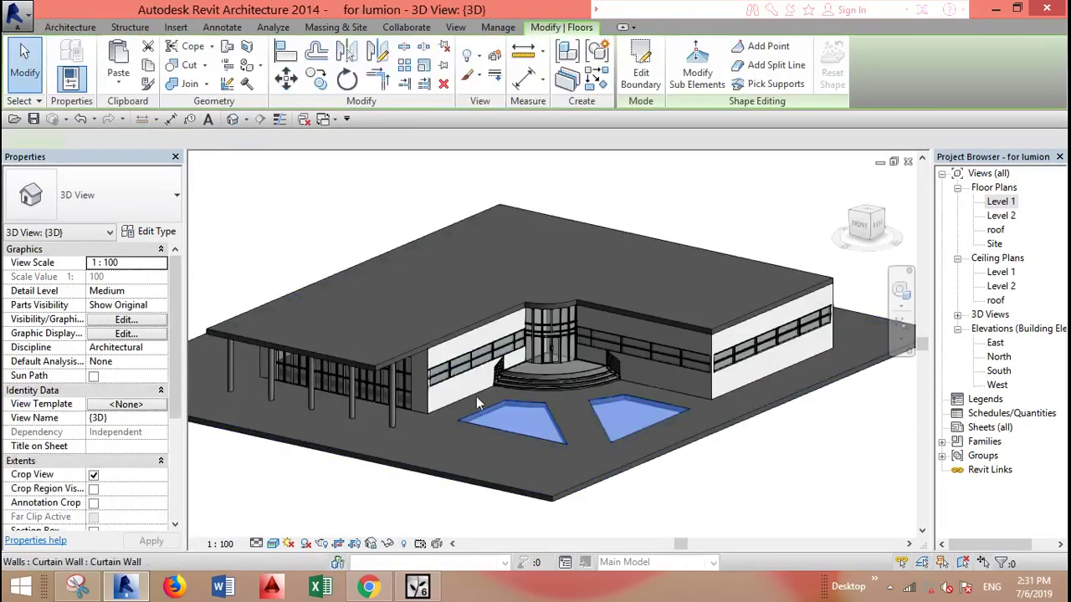
left_click(769, 495)
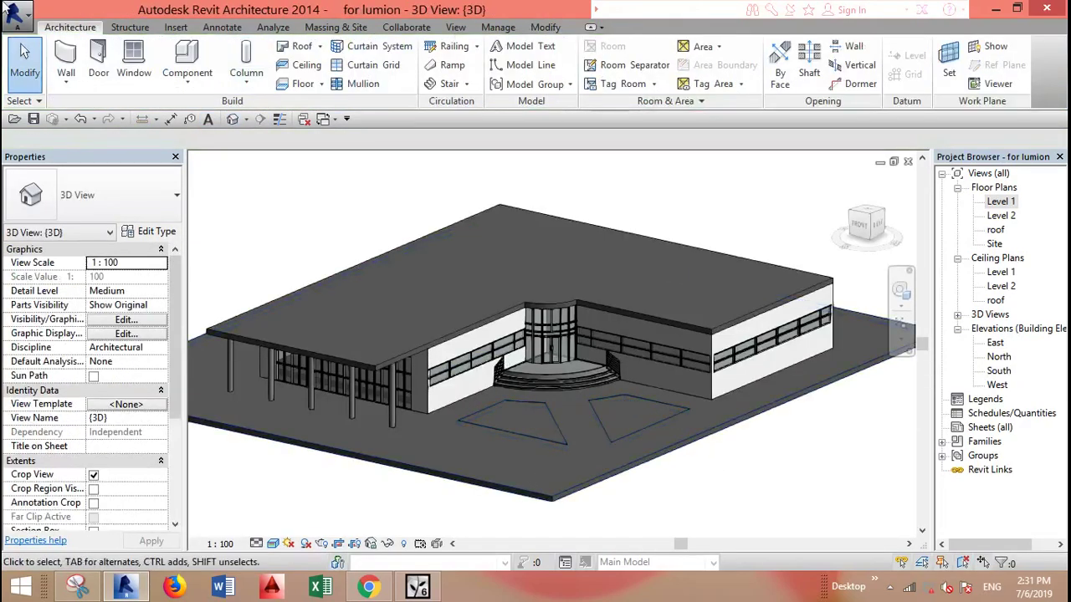
Export the 3D view as FBX to the Desktop, replacing the existing forlumion-3DView-{3D}.fbx
left_click(12, 11)
mouse_move(73, 241)
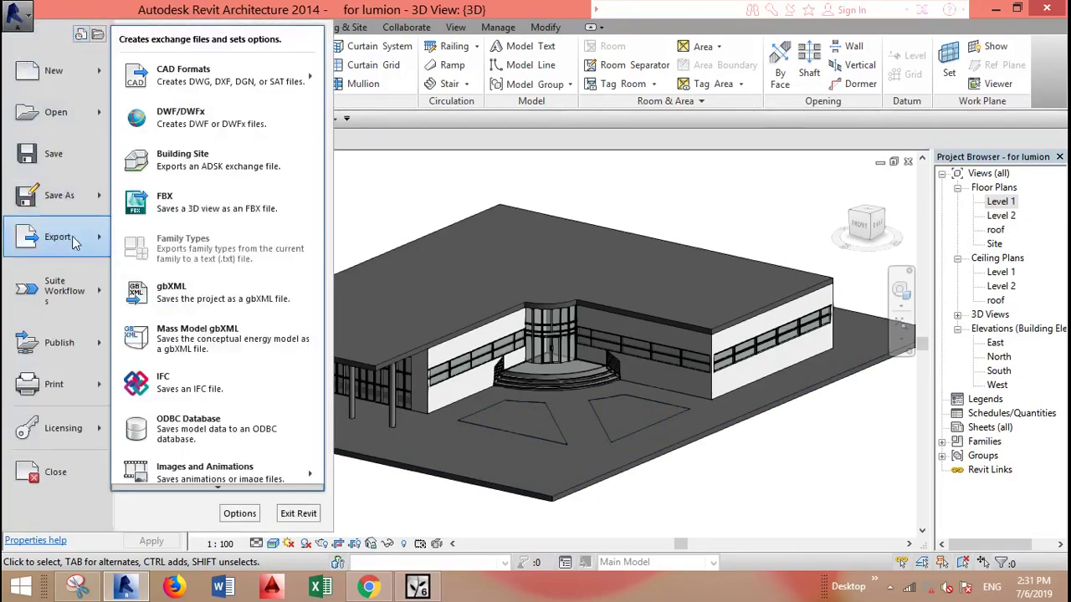
left_click(202, 191)
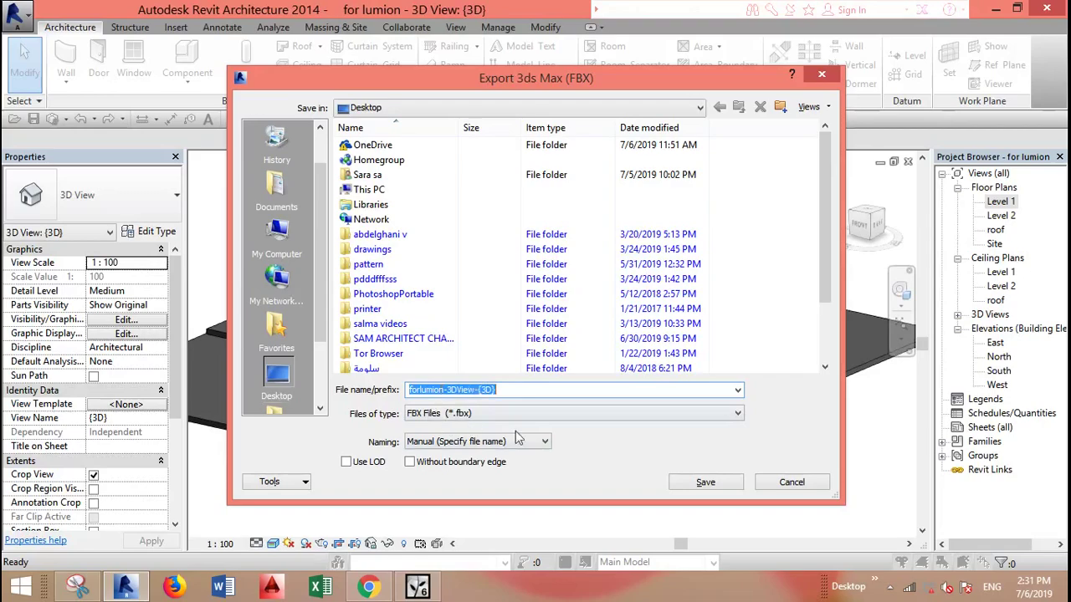
left_click(701, 483)
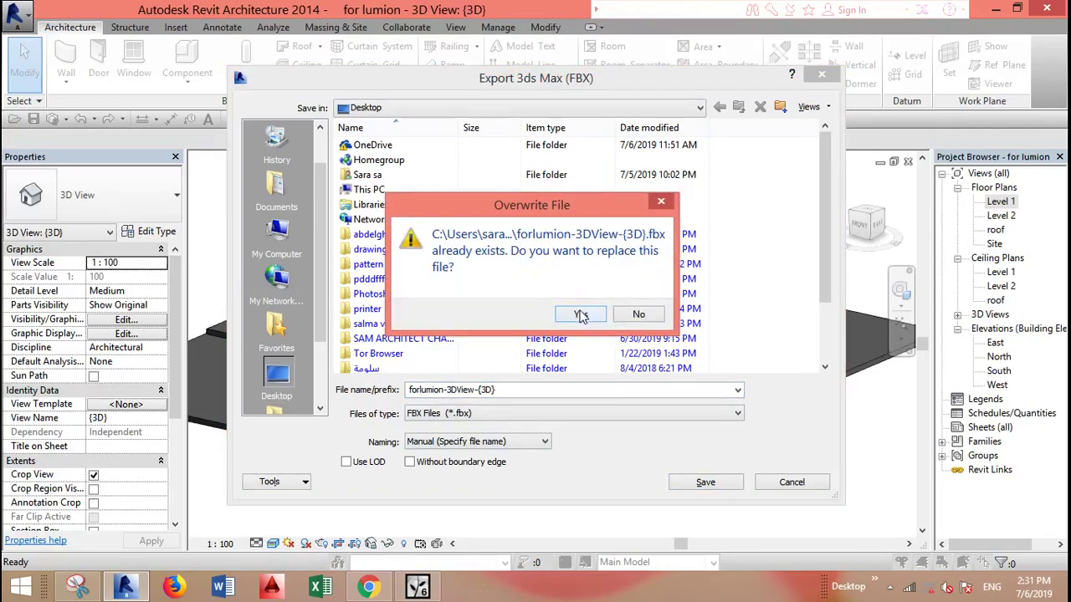
left_click(583, 314)
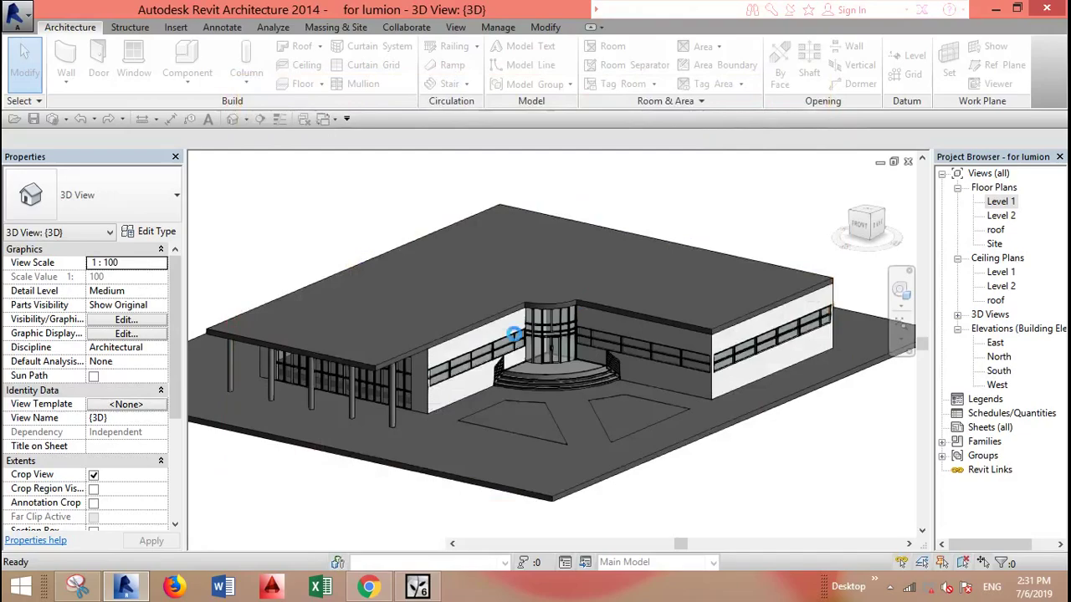
Switch to Lumion and reload the imported building model from the updated forlumion-3DView-{3D}.fbx
left_click(416, 586)
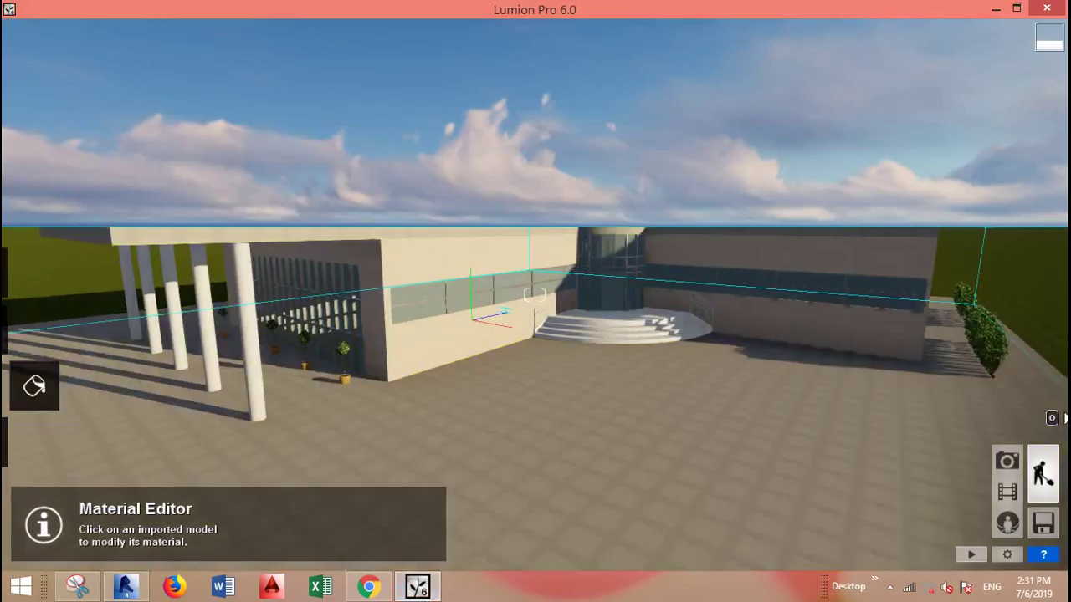
mouse_move(1042, 552)
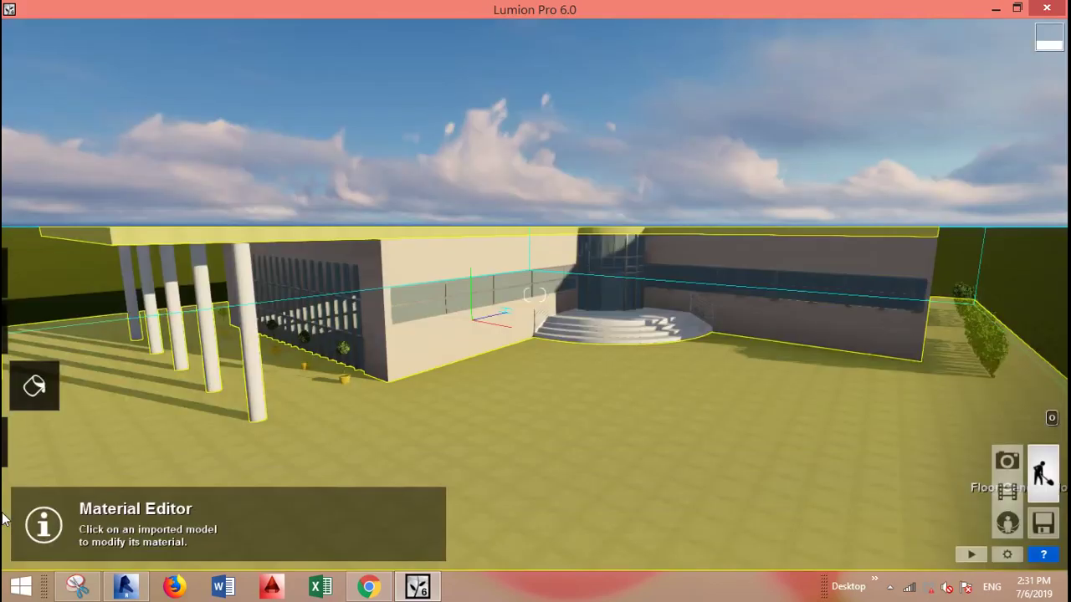
mouse_move(46, 446)
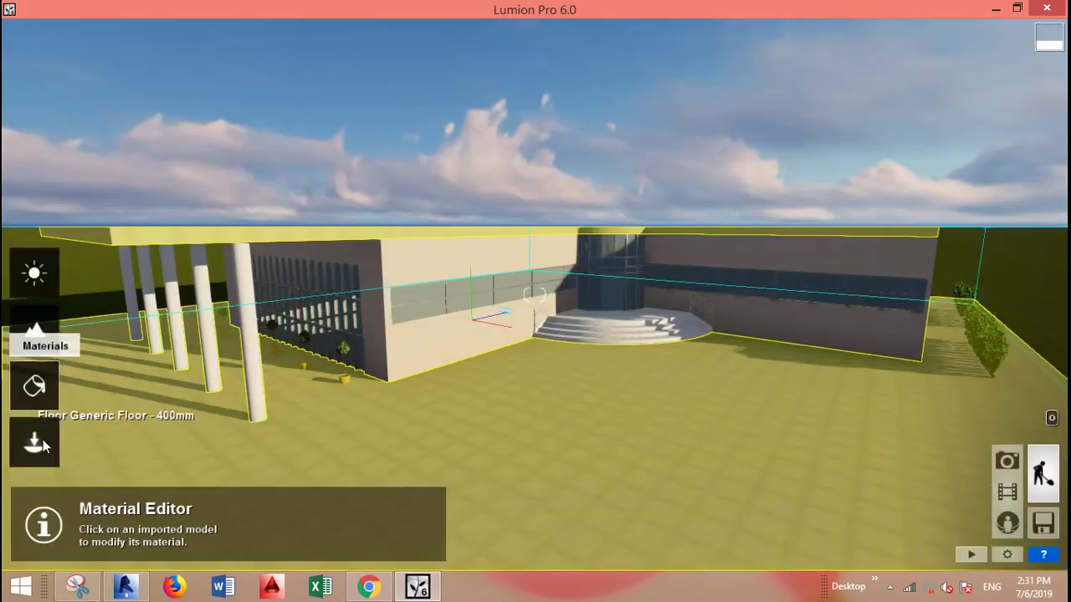
left_click(42, 445)
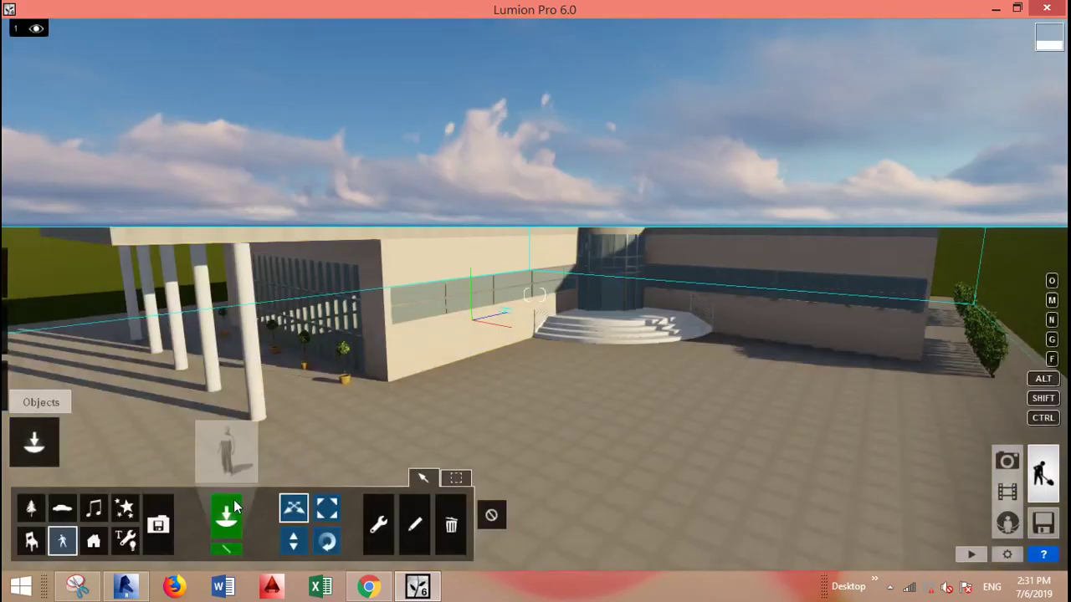
left_click(159, 525)
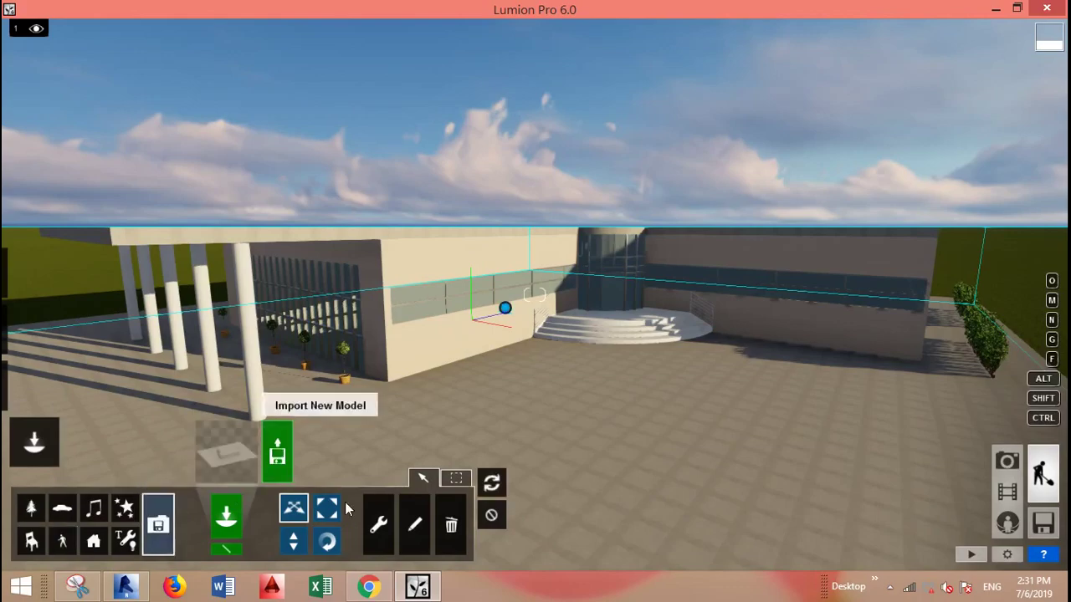
left_click(422, 530)
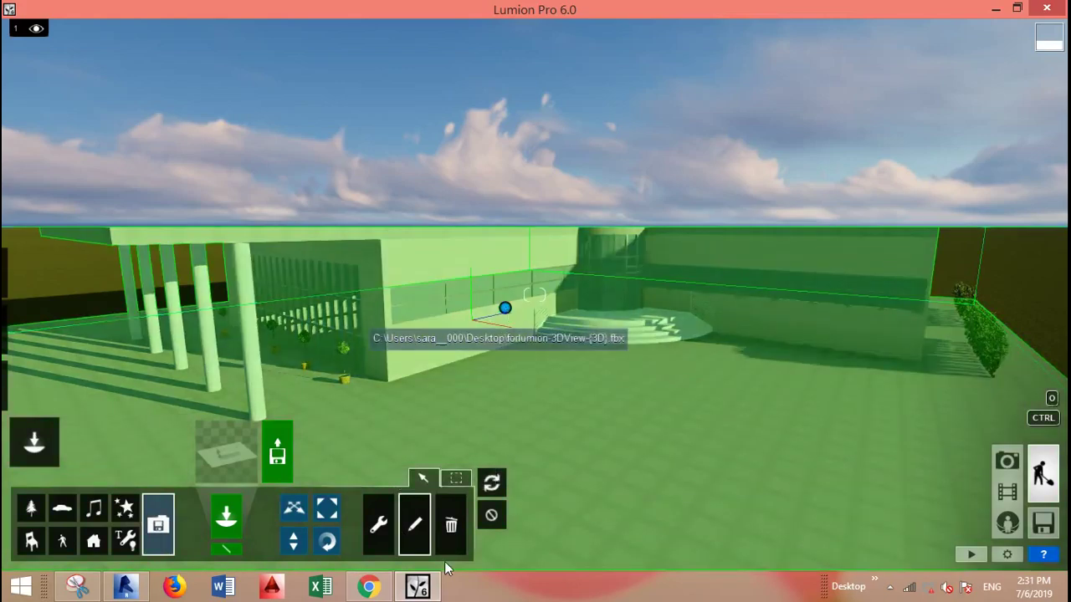
left_click(492, 486)
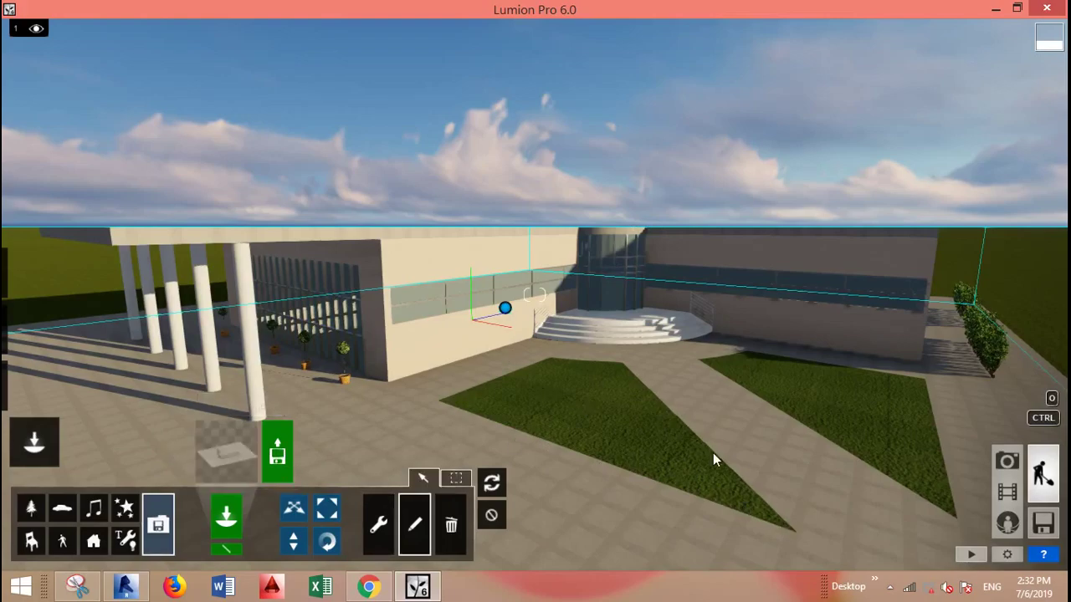
Apply a grass material from the Nature materials to the grass floor in front of the entrance and save the material change
left_click(34, 385)
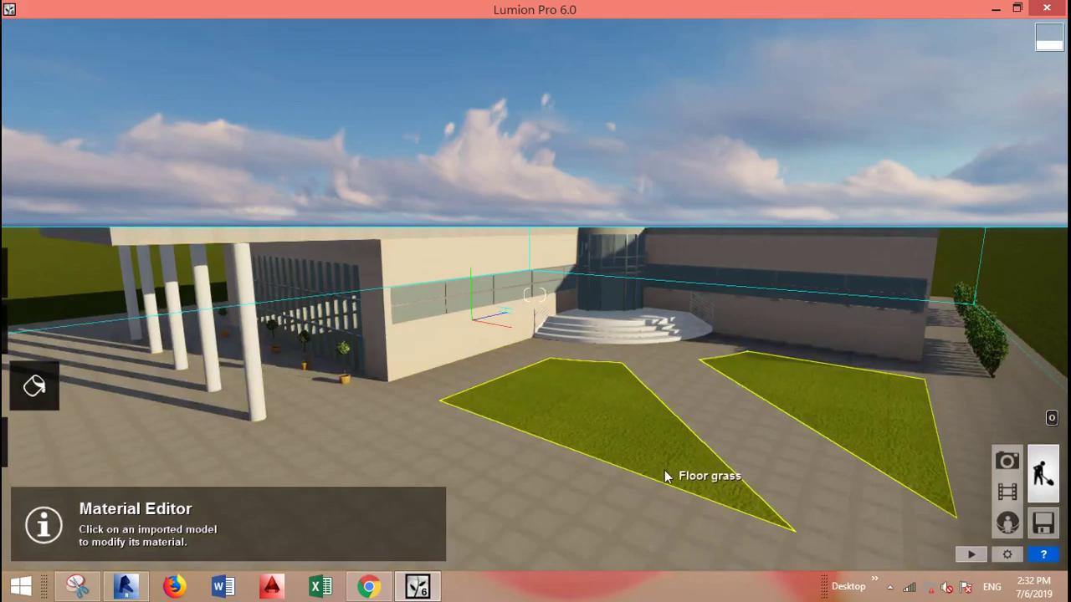
left_click(666, 476)
left_click(97, 306)
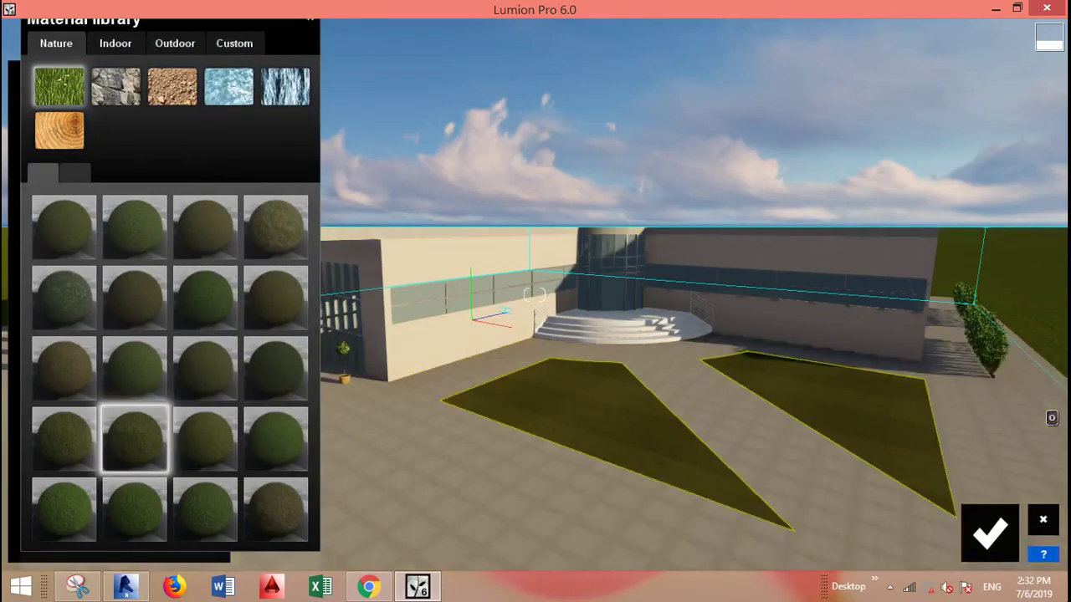
left_click(1005, 548)
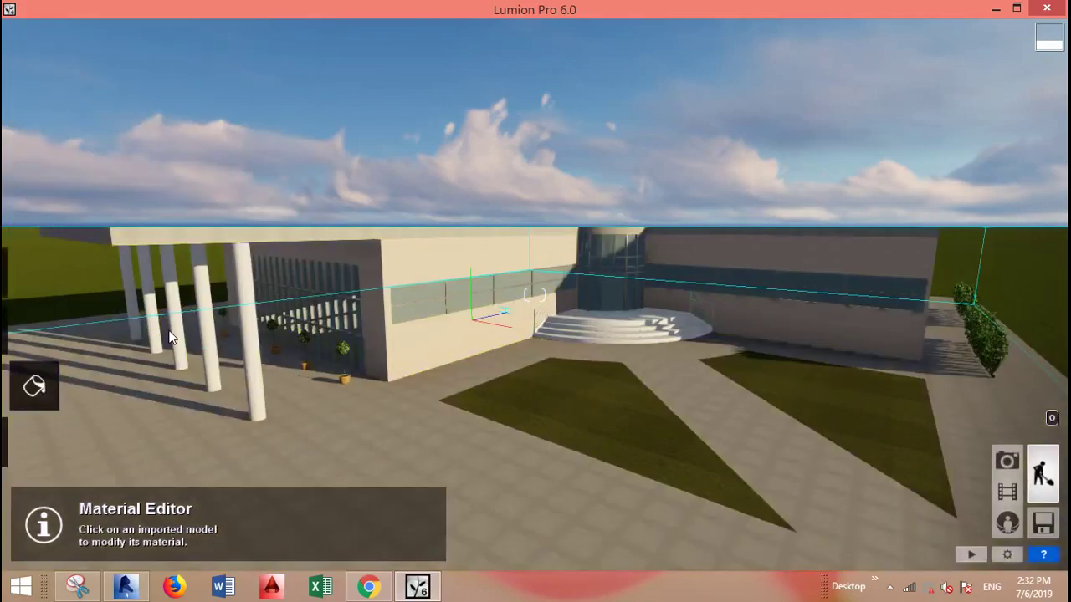